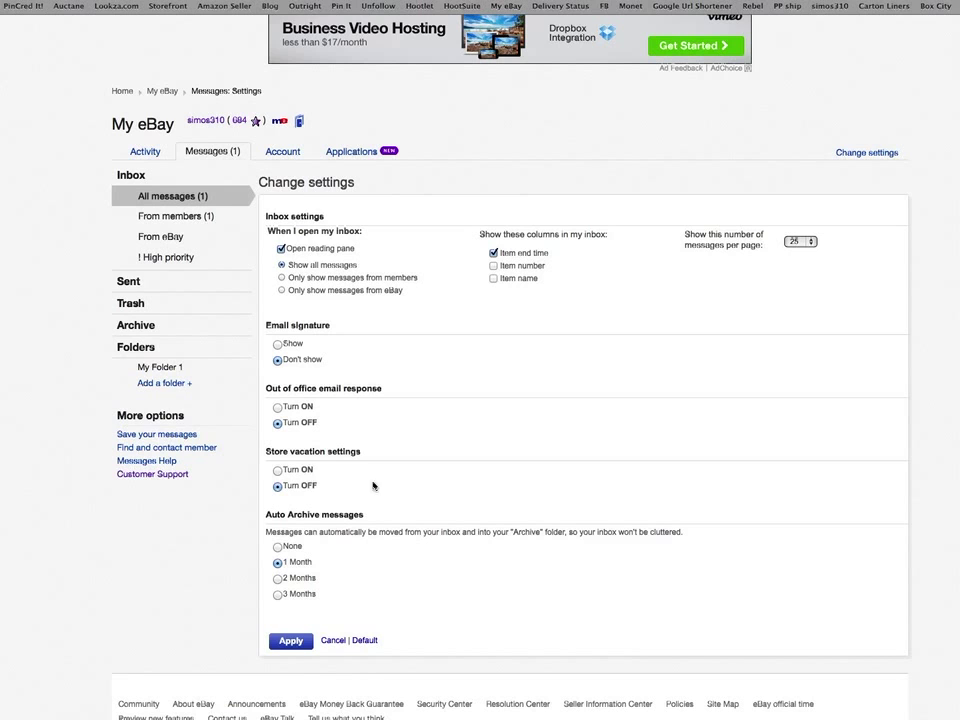
Turn on the store vacation settings and set the displayed return date to 05/23/2014.
left_click(279, 471)
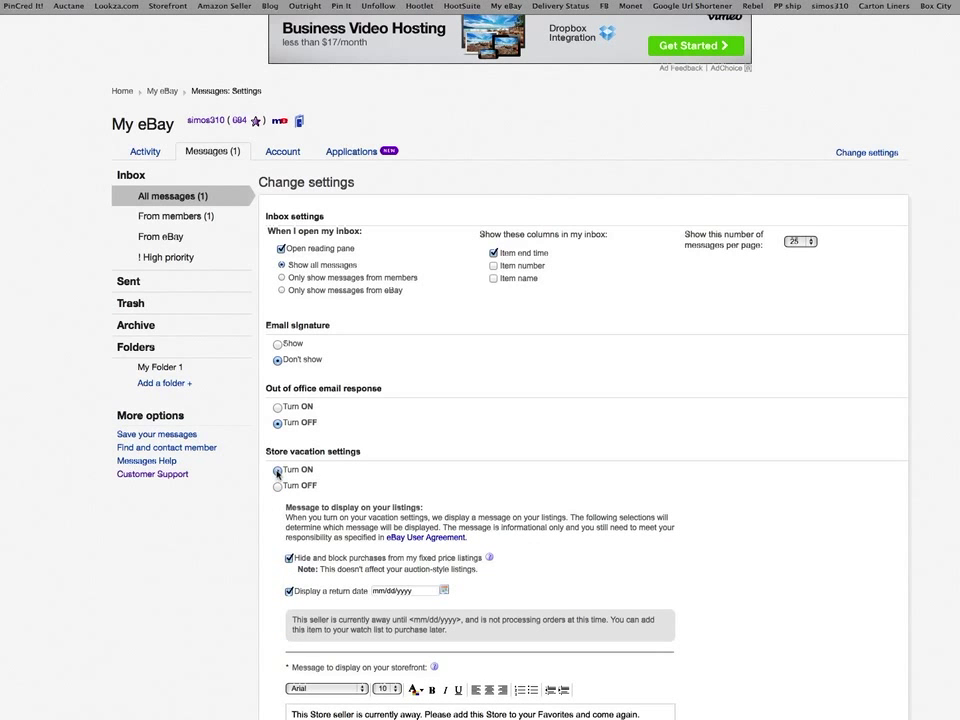
scroll(450, 490, "down", 3)
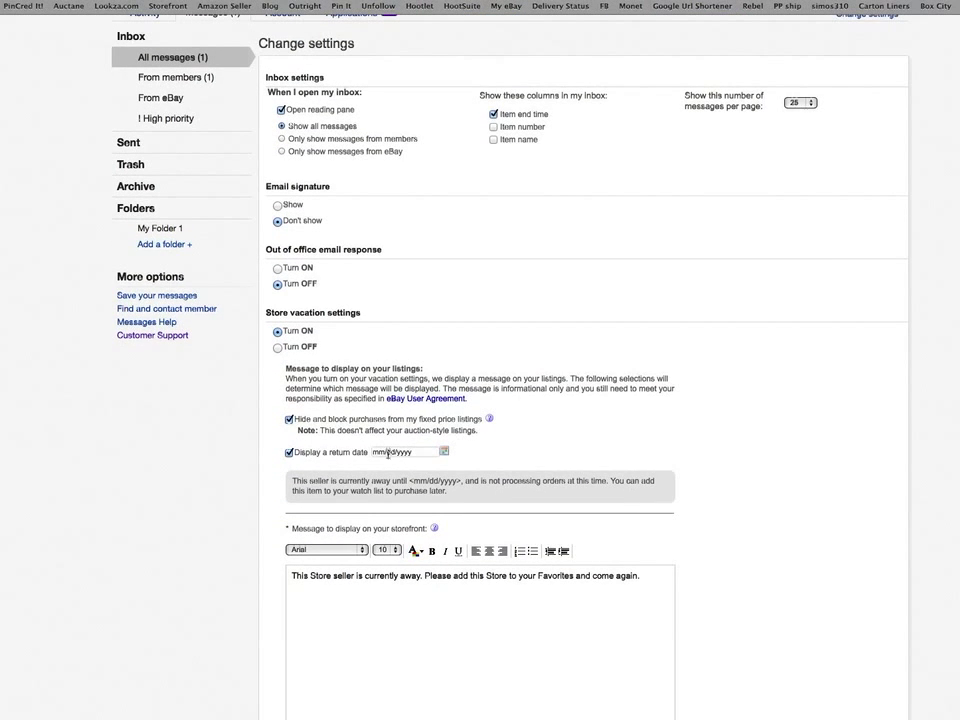
left_click(418, 452)
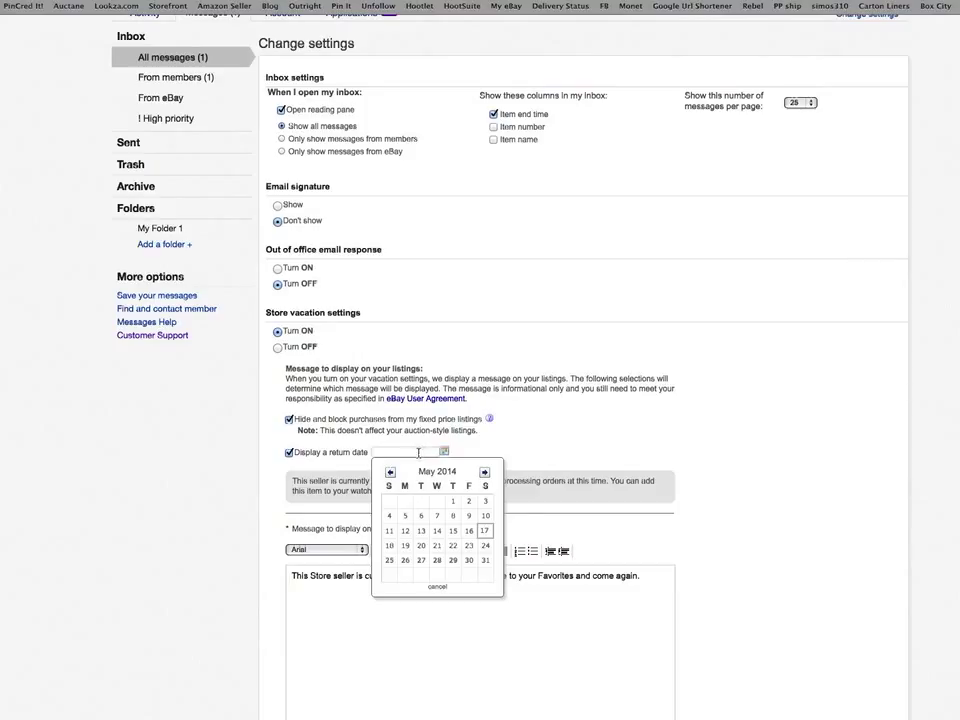
left_click(469, 545)
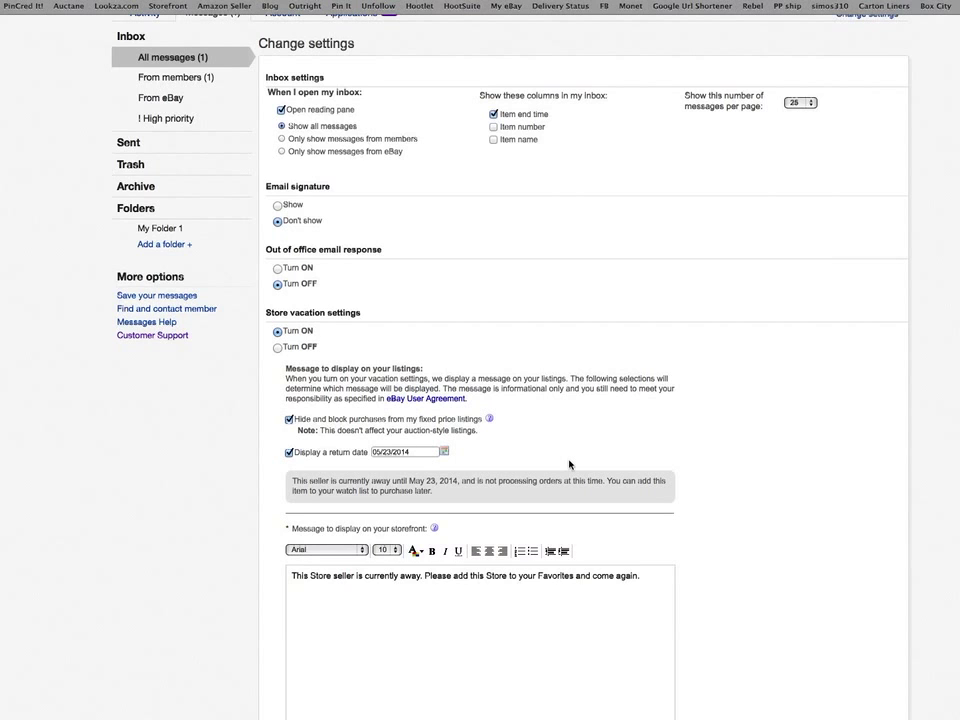
Replace the default storefront message with "I am on vacation and will be returning on May 23rd".
scroll(569, 464, "down", 1)
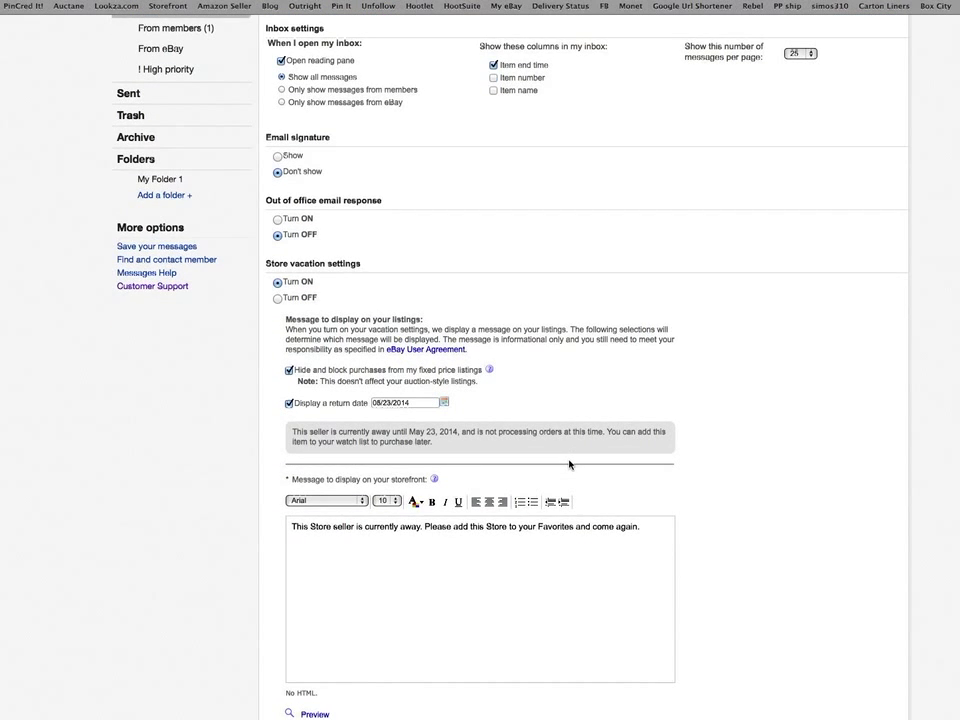
scroll(569, 464, "down", 1)
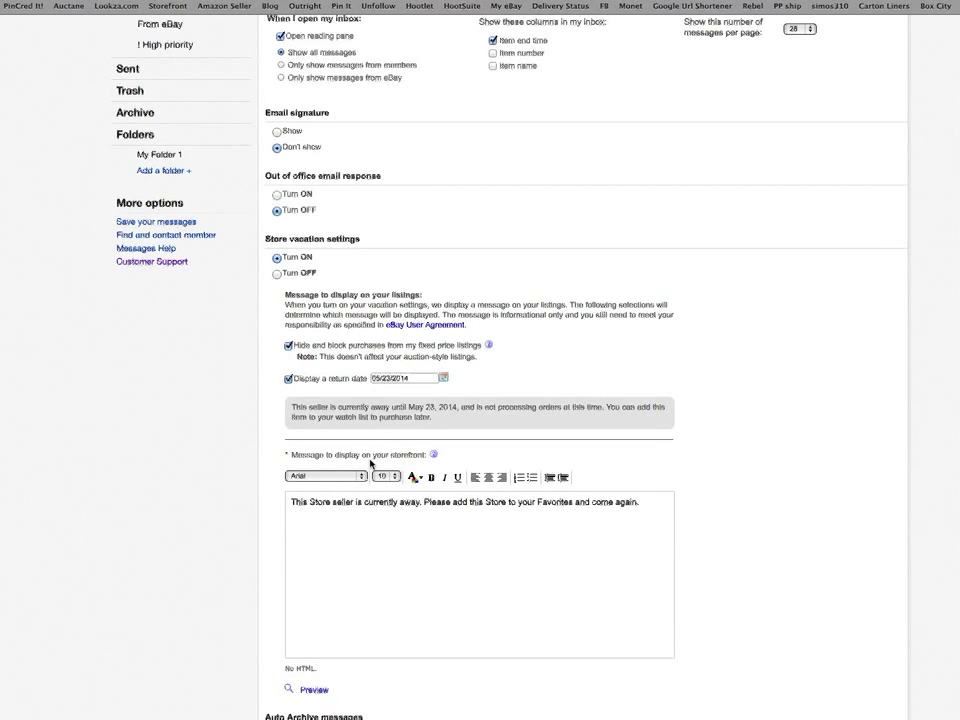
left_click_drag(292, 502, 669, 510)
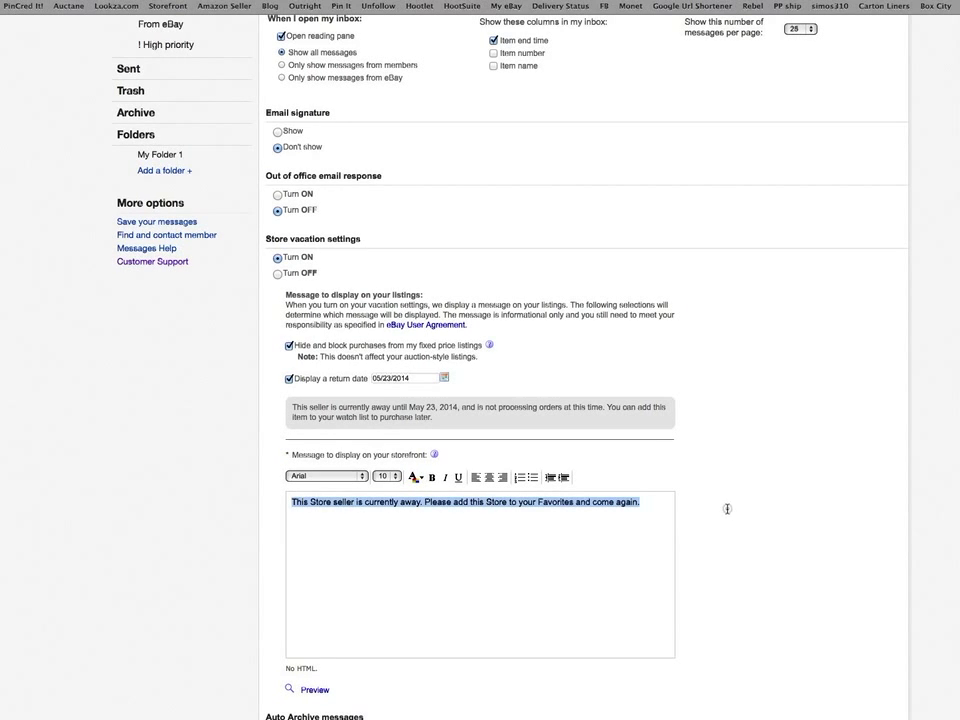
key("BackSpace")
type("I am on ")
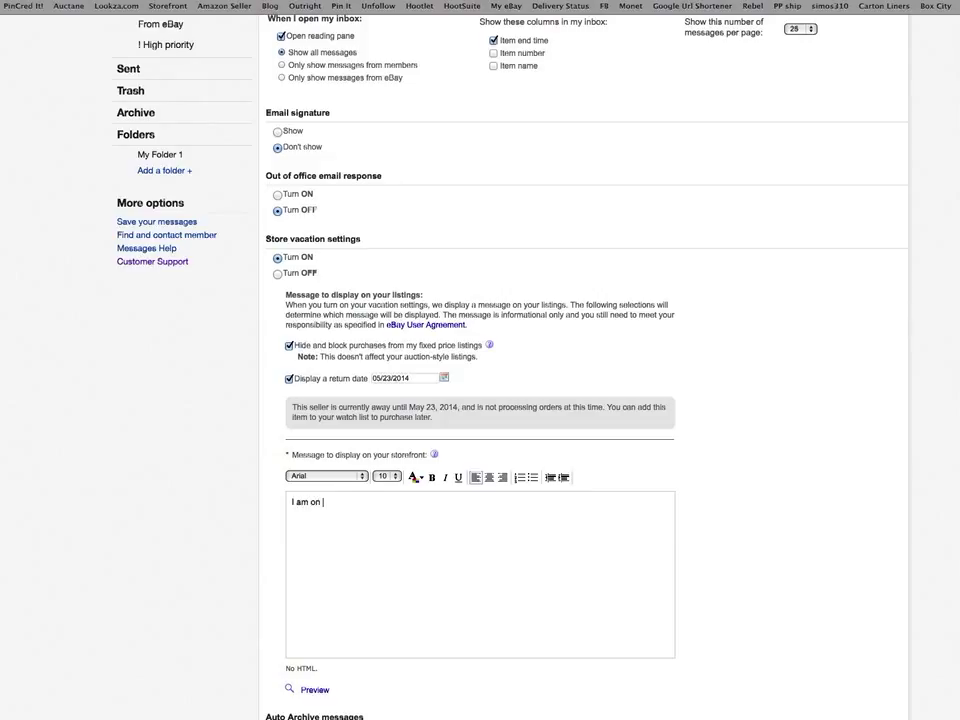
type("vacation and will be returning")
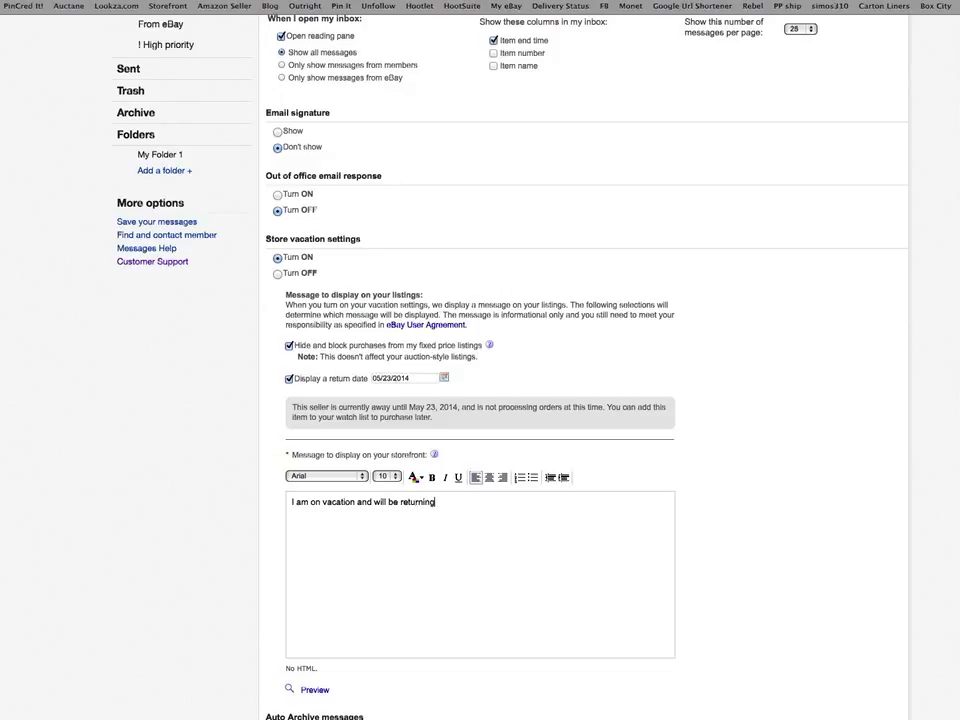
type(" on May 23rd")
Apply the changed message and vacation settings.
scroll(801, 514, "down", 2)
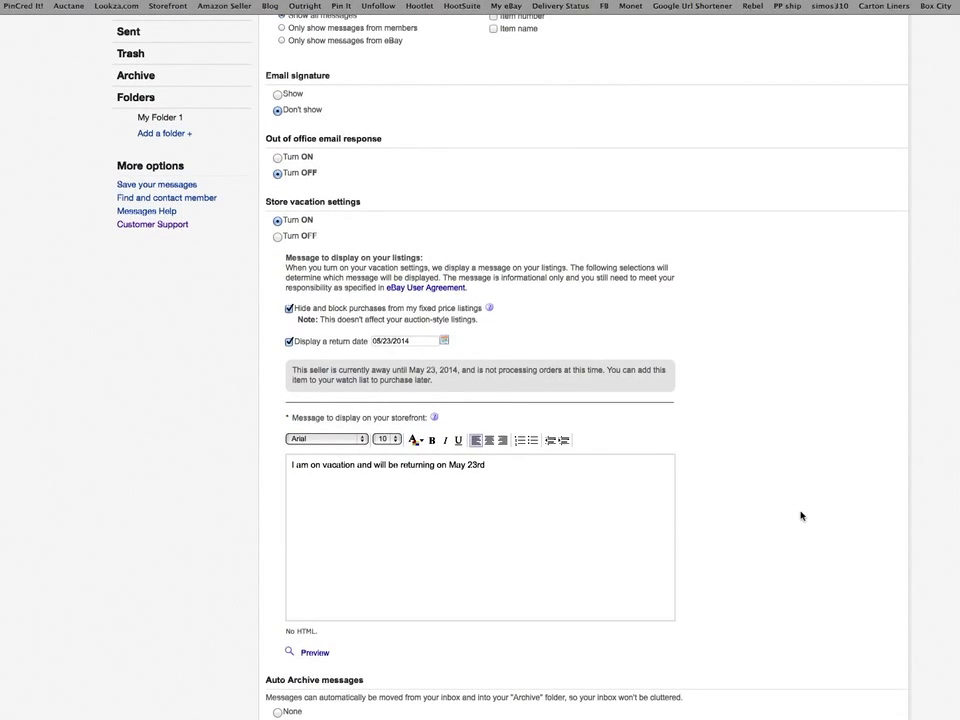
scroll(801, 516, "down", 2)
scroll(801, 516, "down", 2)
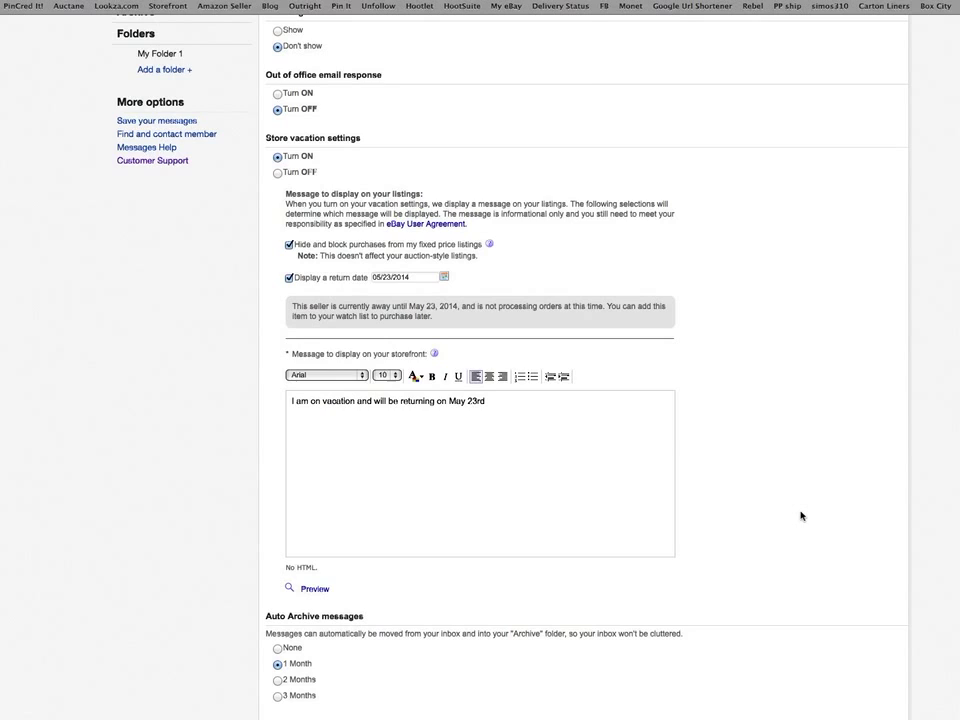
scroll(801, 516, "down", 5)
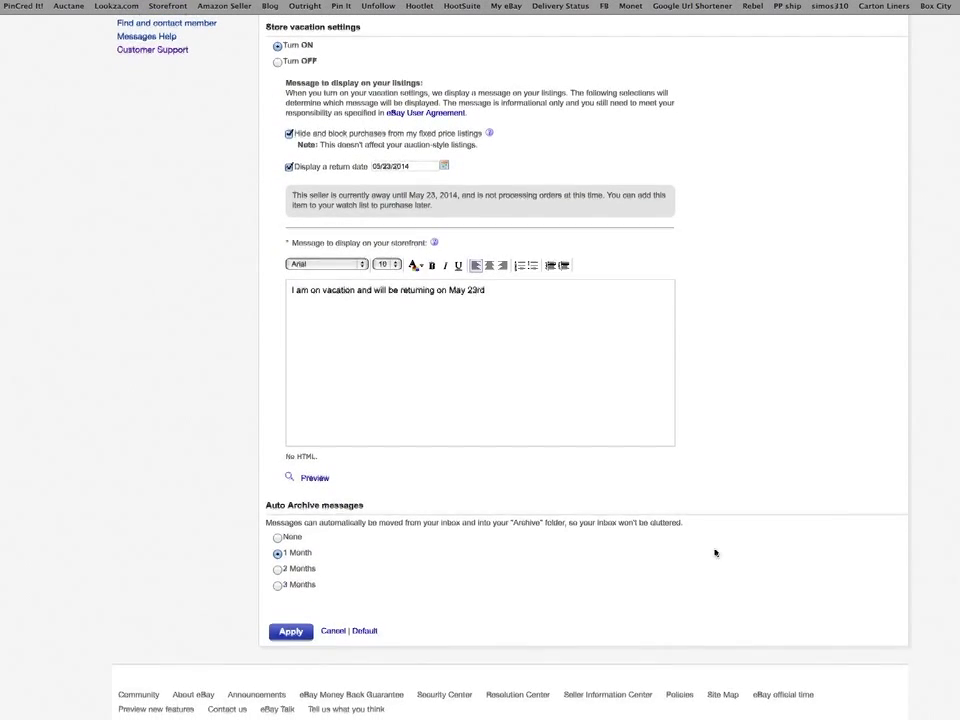
left_click(299, 635)
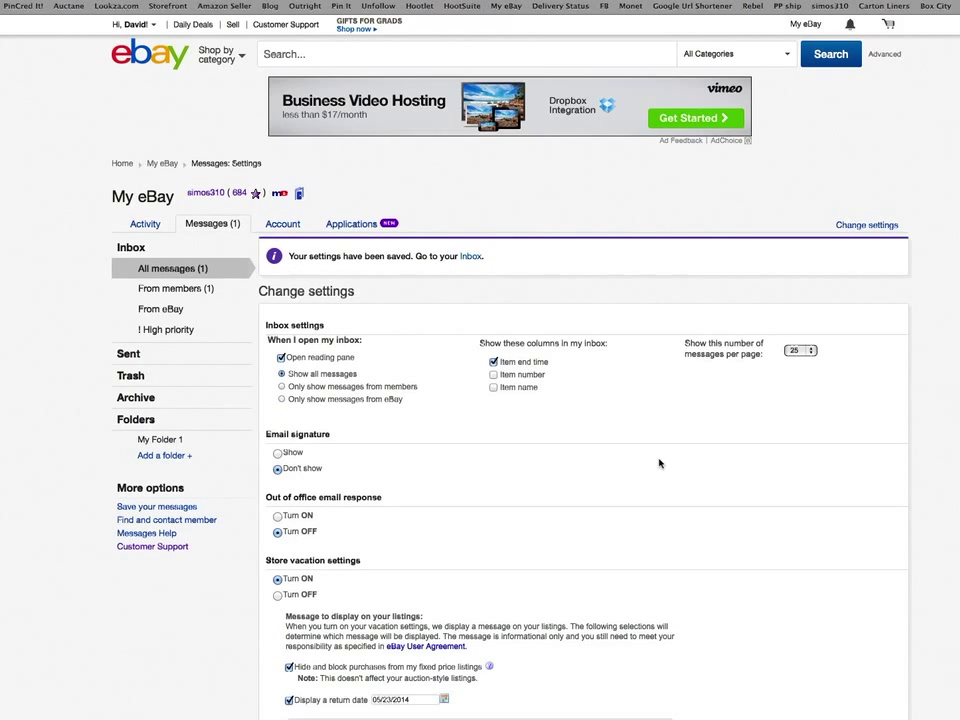
Review the saved store vacation settings, including the return date and storefront message.
scroll(657, 462, "down", 1)
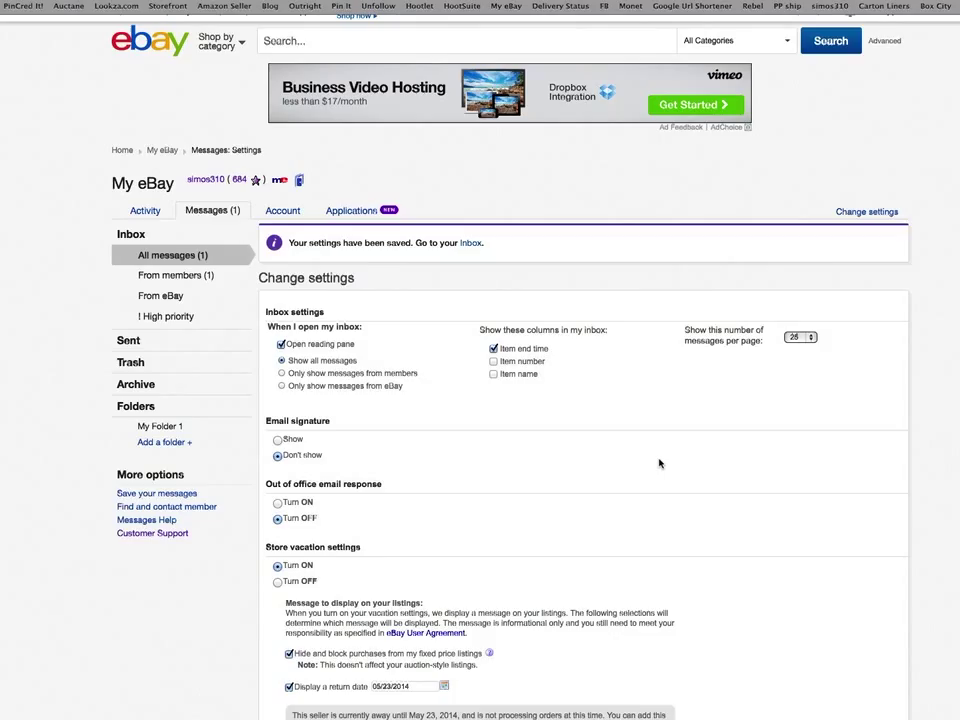
scroll(659, 463, "down", 3)
scroll(659, 463, "down", 1)
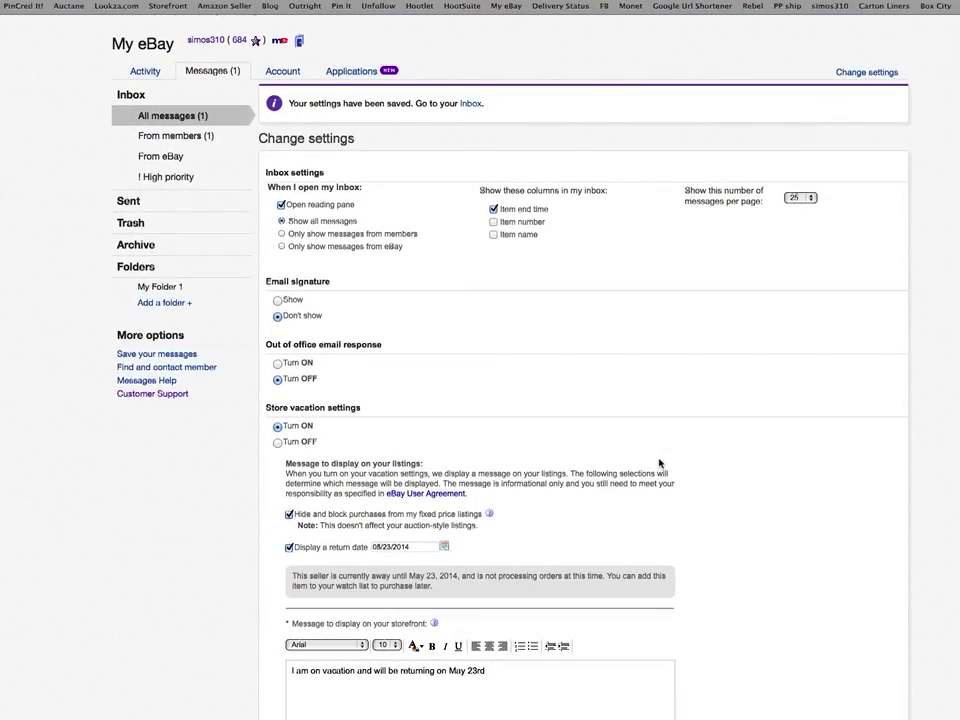
scroll(659, 463, "down", 2)
scroll(659, 463, "down", 7)
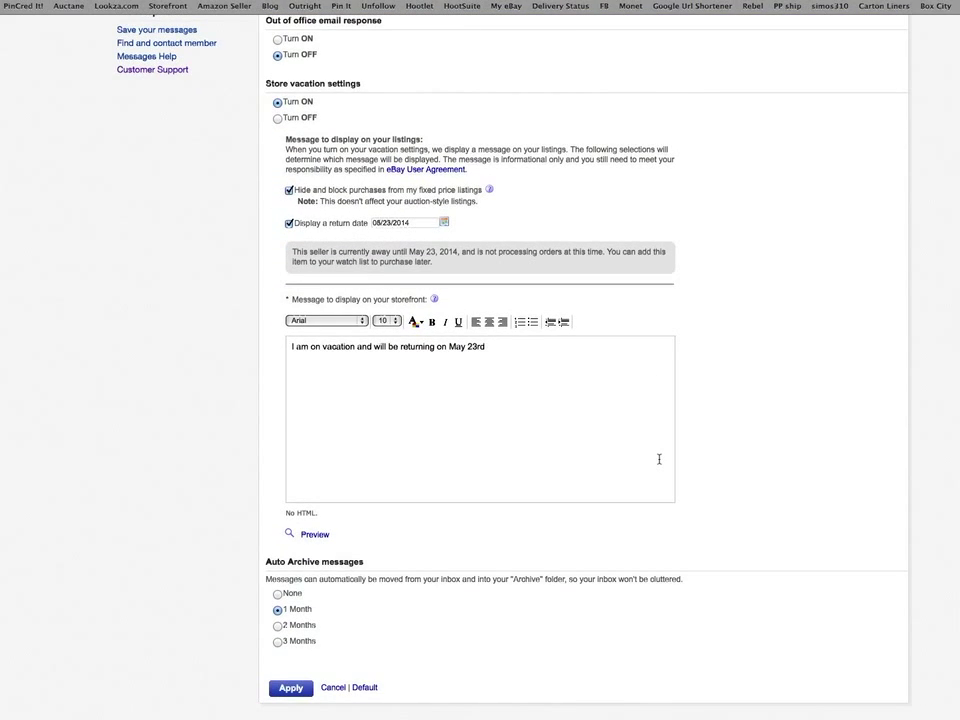
Open the seller's own storefront through My eBay and check the vacation message above the featured items.
scroll(659, 459, "up", 12)
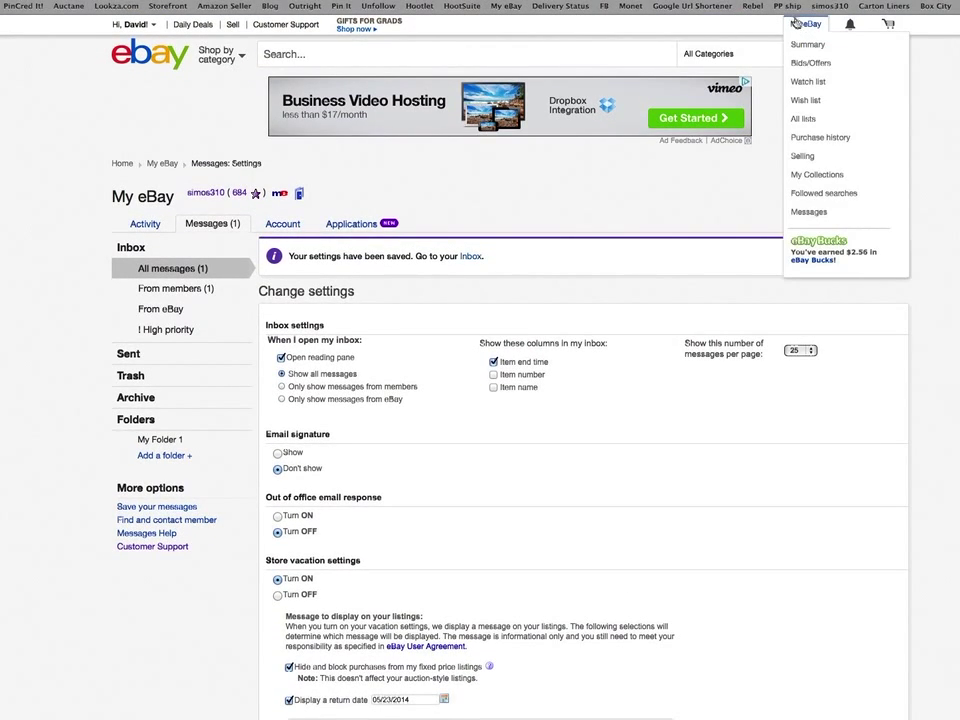
left_click(805, 24)
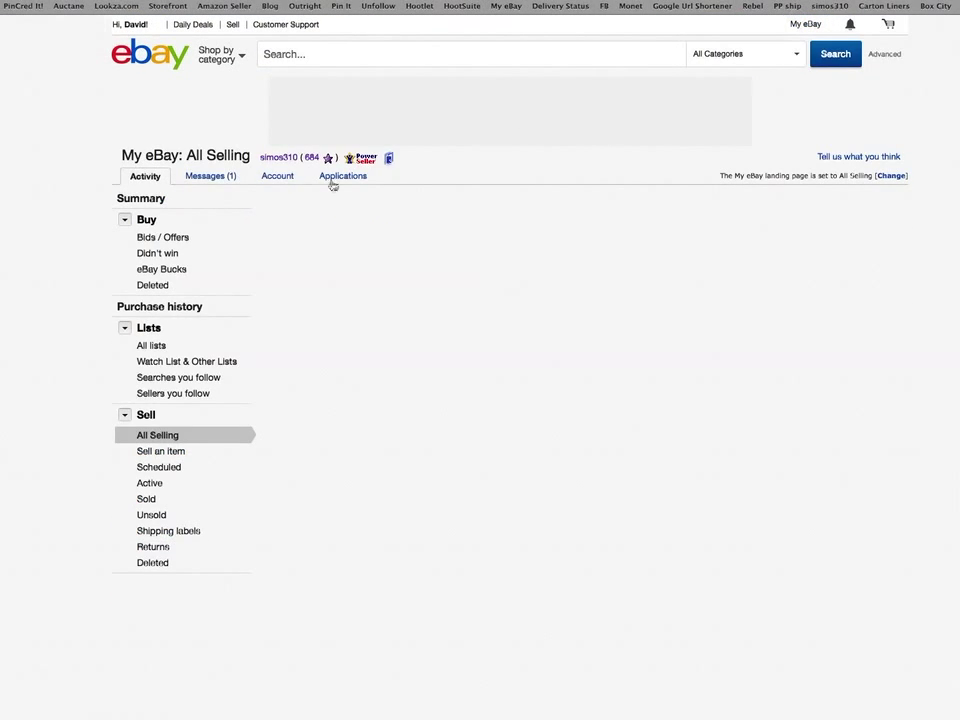
left_click(389, 161)
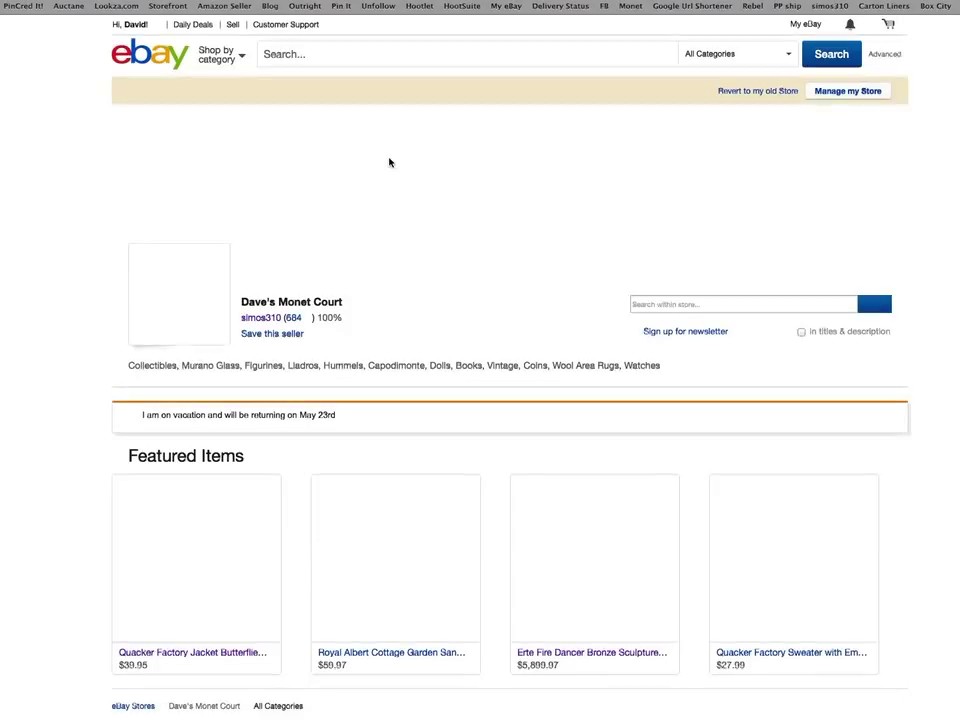
scroll(484, 343, "down", 5)
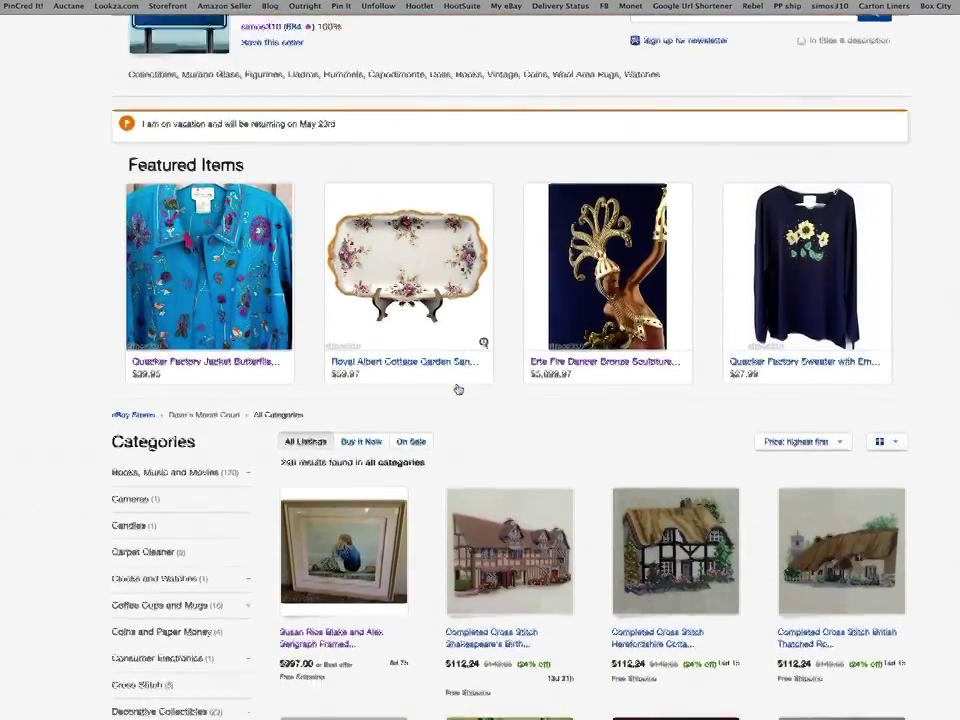
scroll(457, 388, "up", 3)
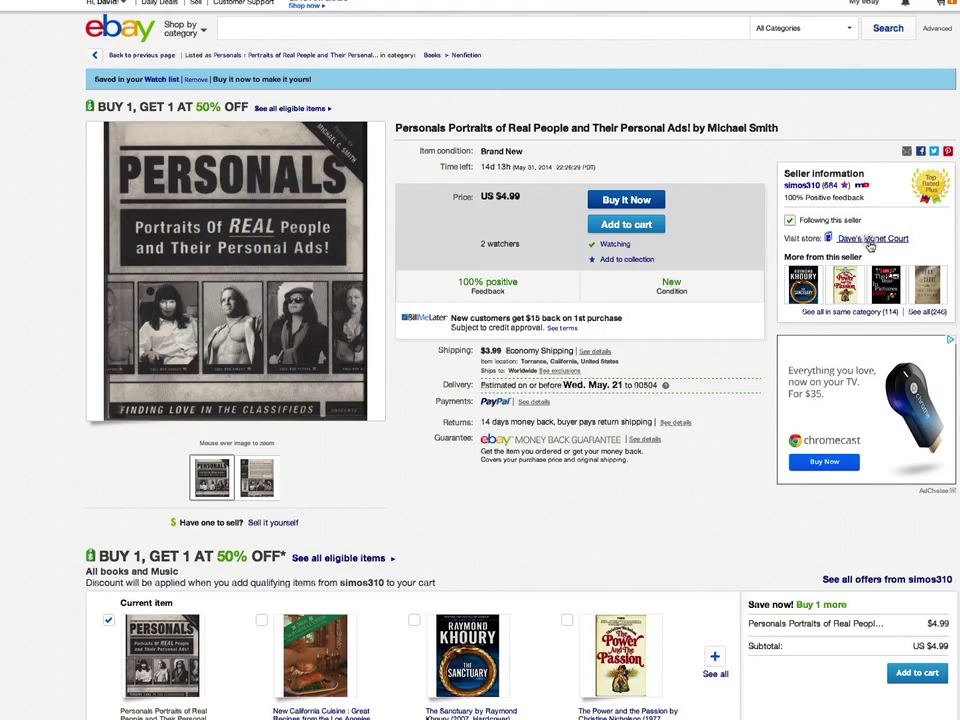
Visit the seller's store from the Personals book listing and examine its vacation notice and listings as a buyer.
left_click(871, 242)
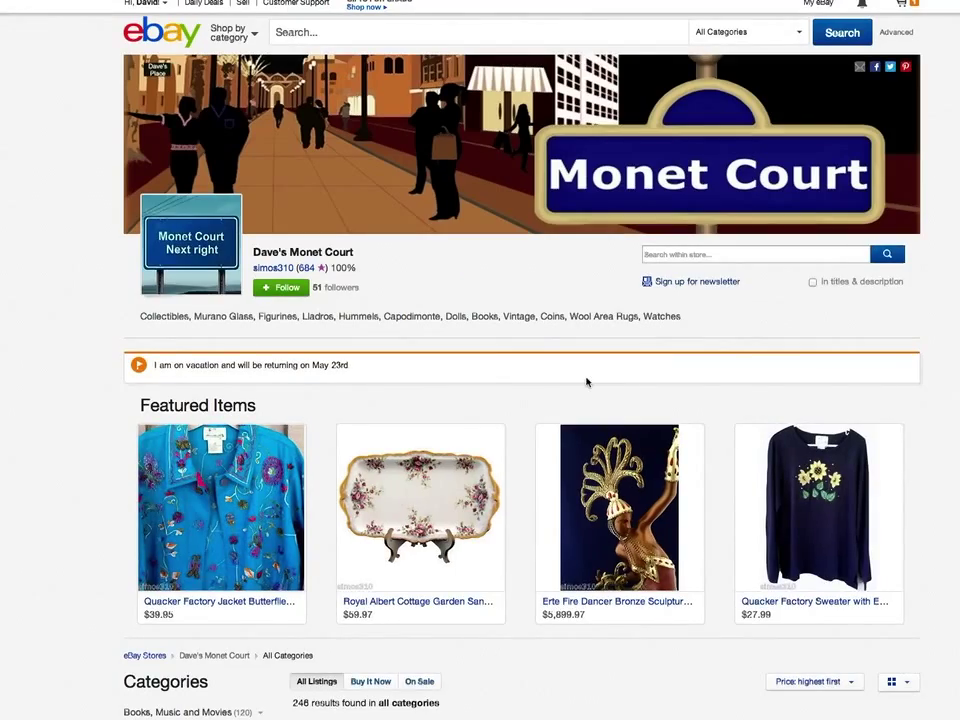
scroll(587, 381, "down", 4)
scroll(587, 381, "up", 2)
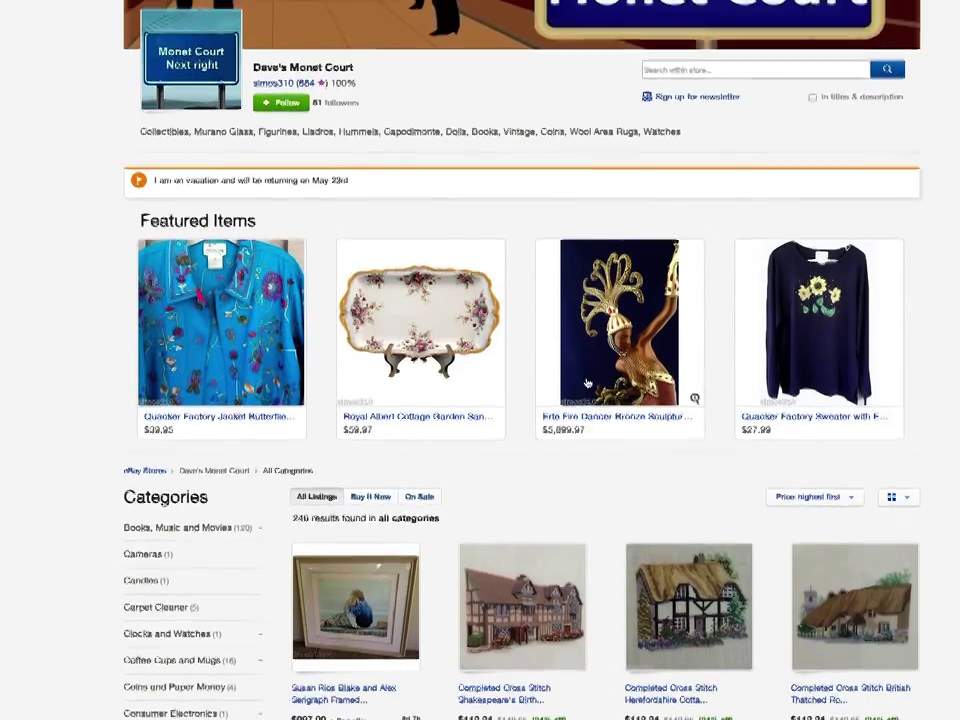
scroll(587, 381, "down", 5)
scroll(587, 381, "down", 1)
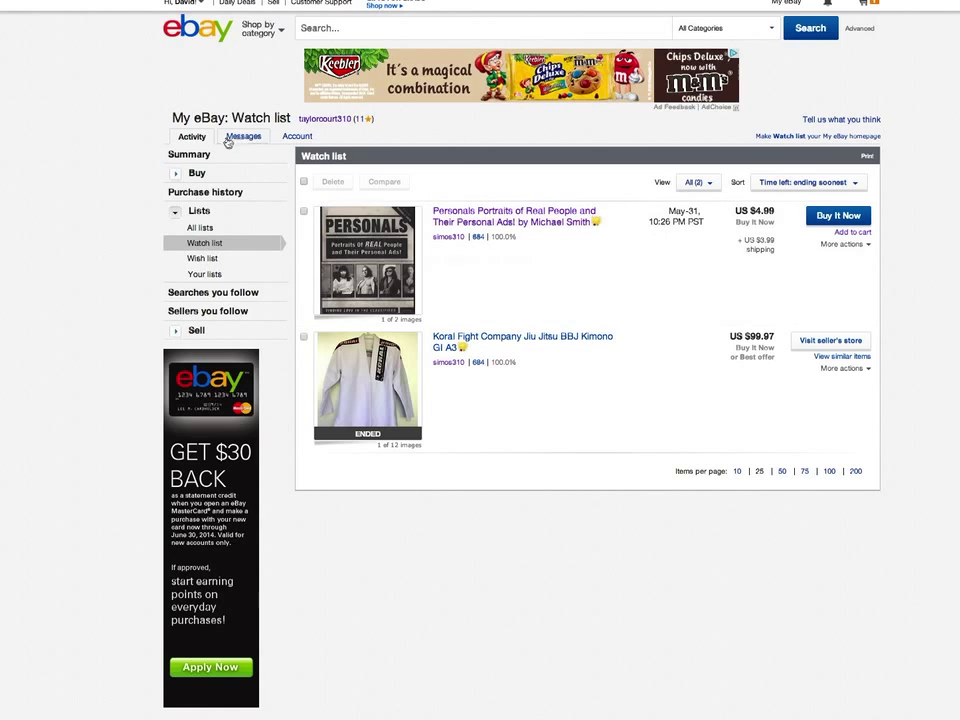
Open the Personals book from the watch list and try to purchase it through the cart and with Buy It Now.
left_click(529, 212)
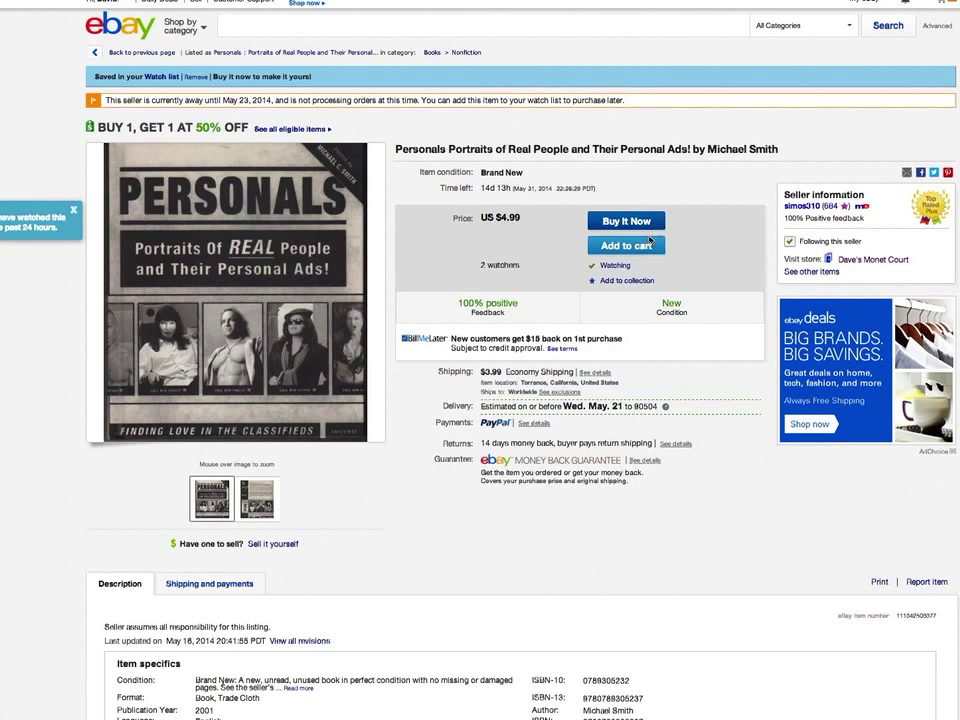
left_click(615, 246)
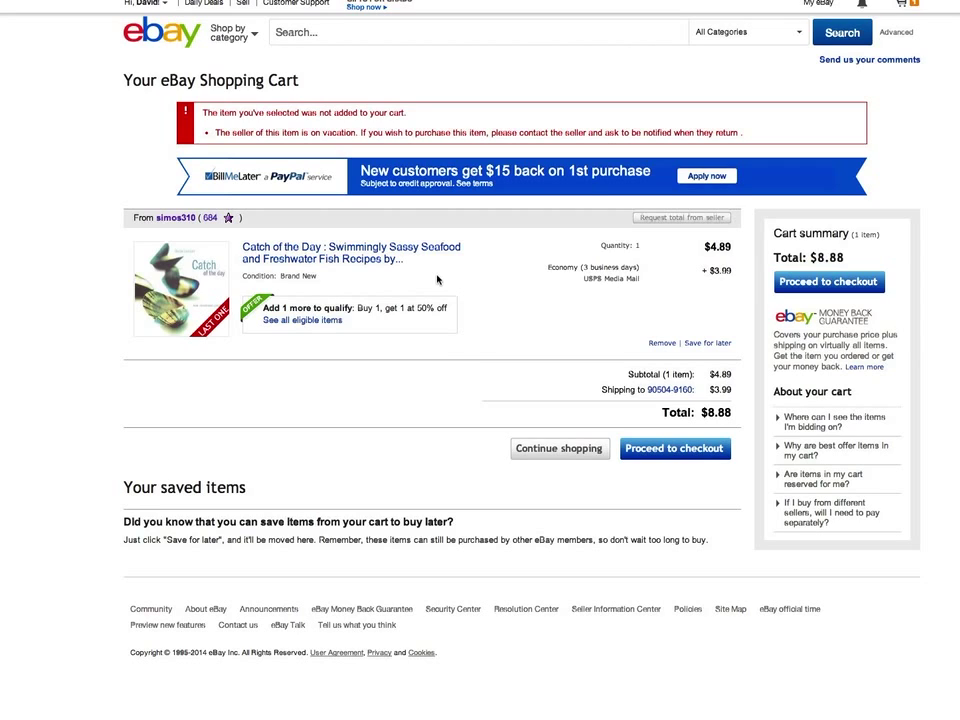
left_click(675, 451)
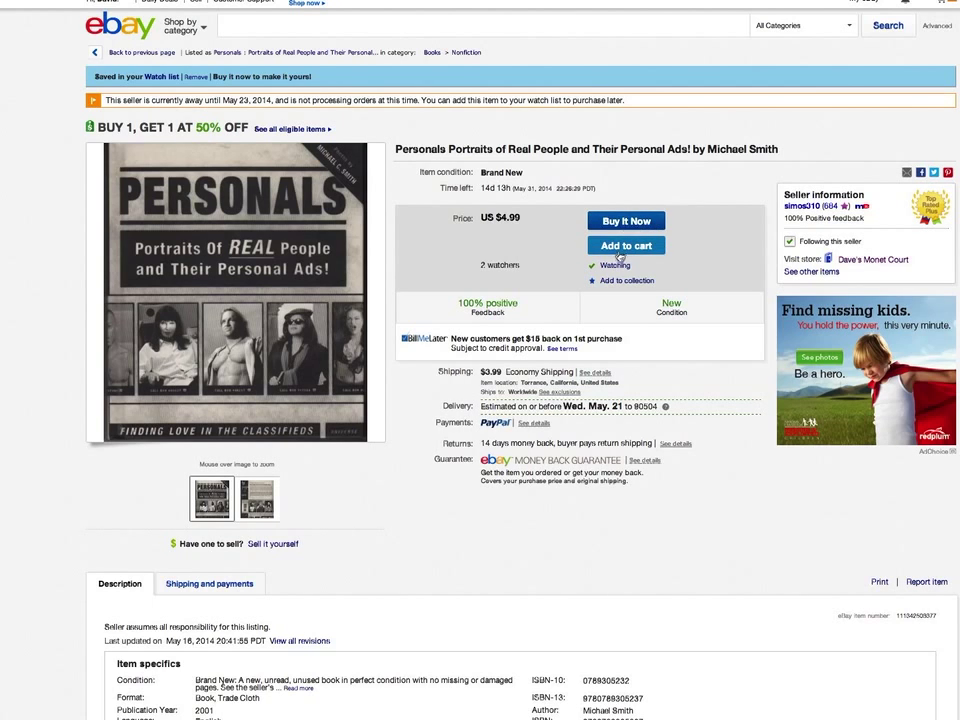
left_click(615, 222)
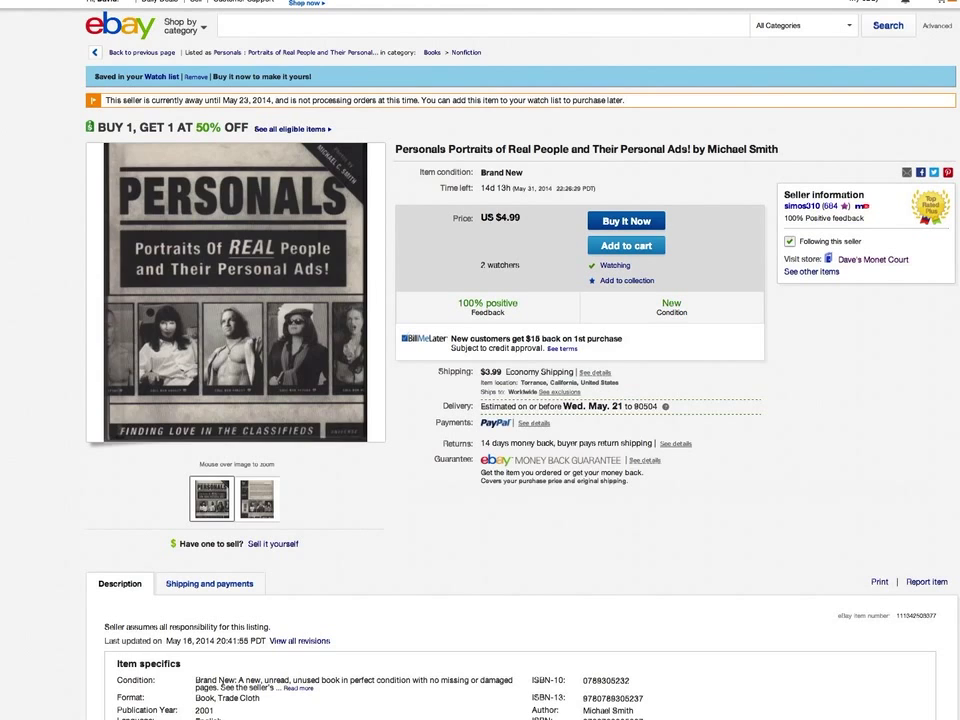
Browse the seller's store from the book listing and open the Completed Cross Stitch Shakespeare's Birthplace item.
left_click(873, 260)
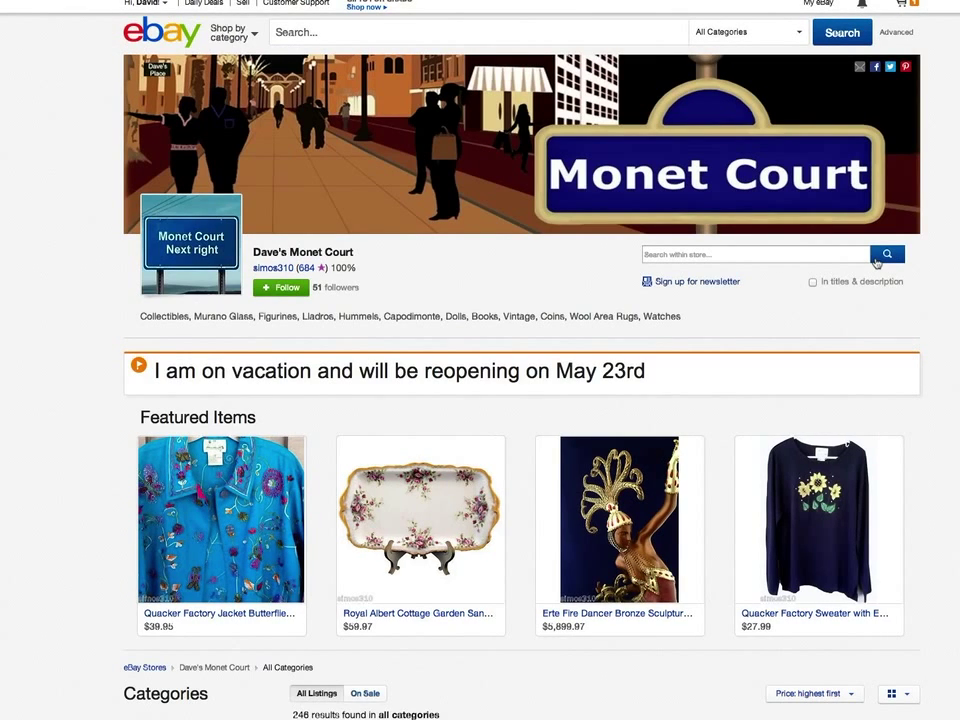
scroll(707, 516, "down", 3)
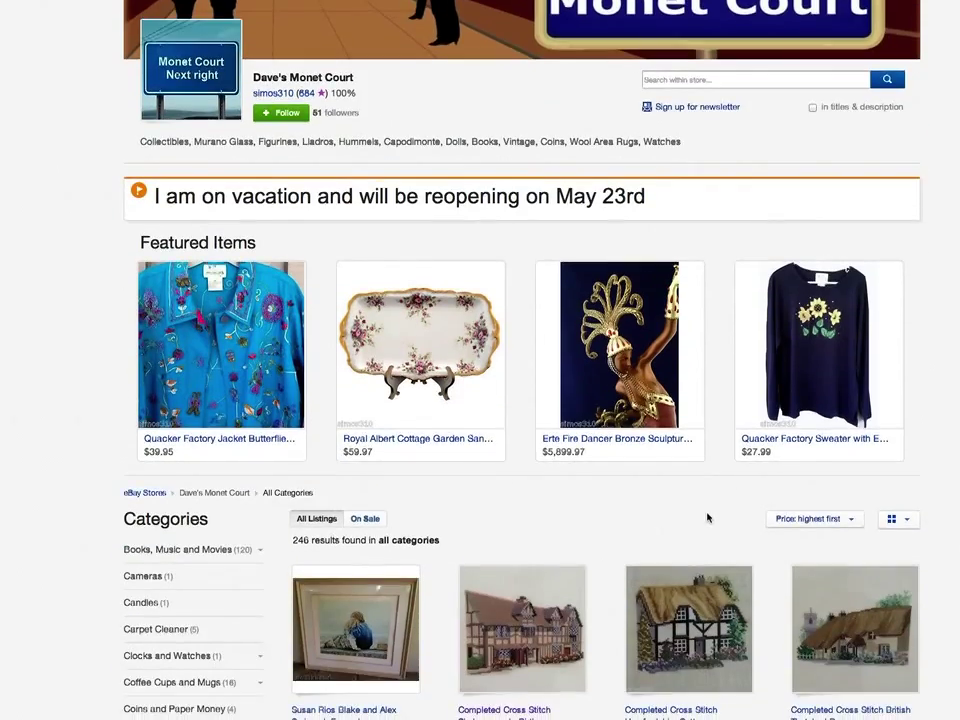
scroll(628, 439, "down", 5)
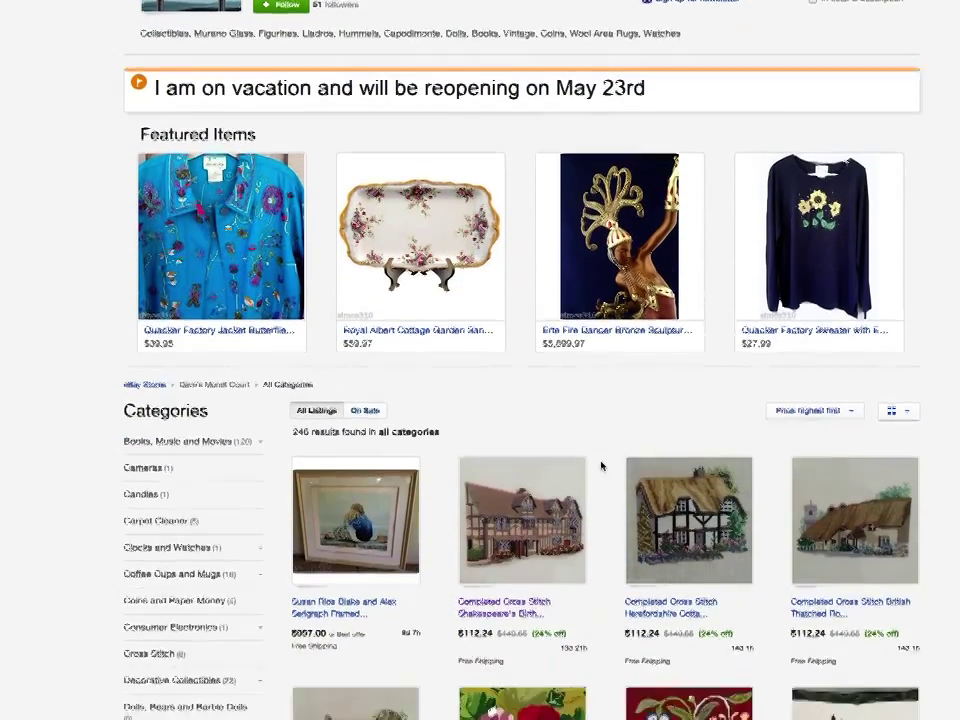
scroll(600, 453, "down", 2)
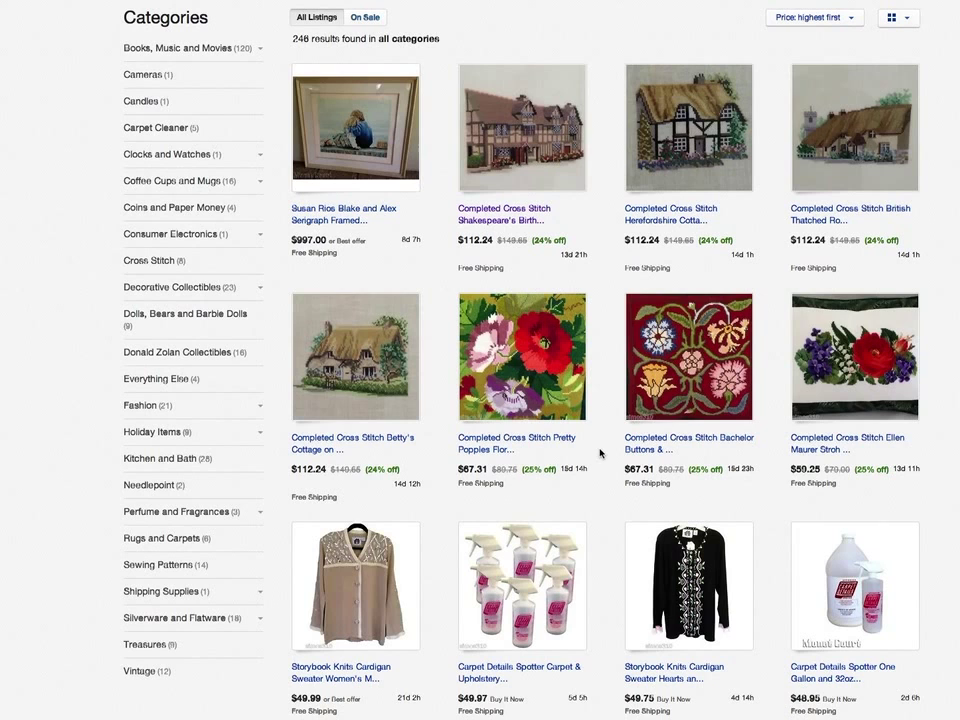
mouse_move(410, 186)
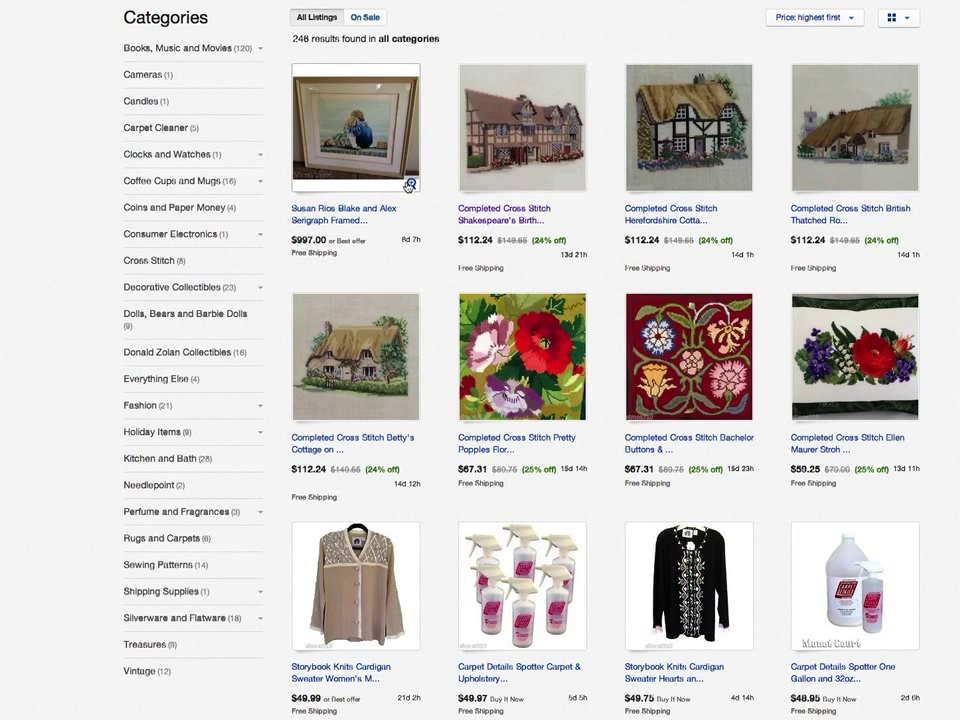
left_click(540, 129)
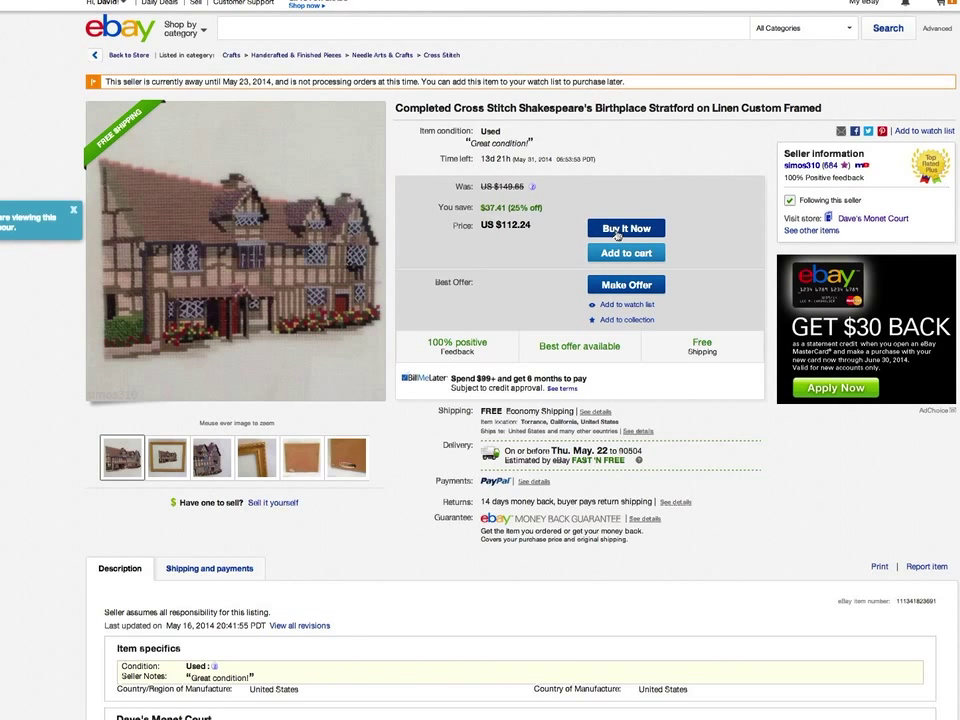
Submit a best offer of US $25.00 for the Shakespeare's Birthplace cross stitch, and try Buy It Now from the offer confirmation.
left_click(614, 286)
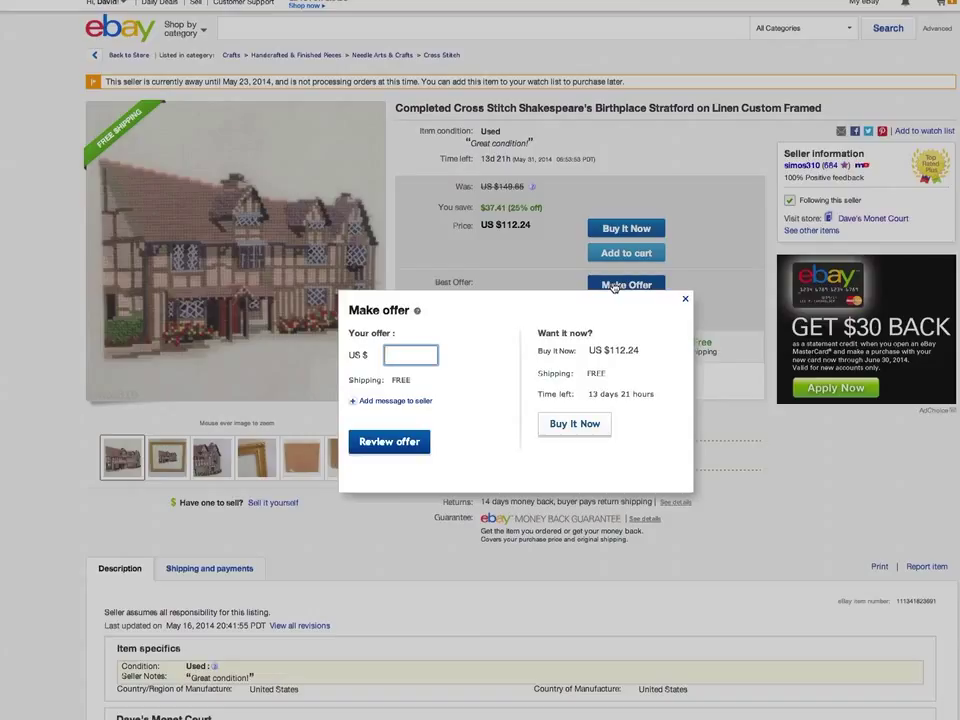
type("28")
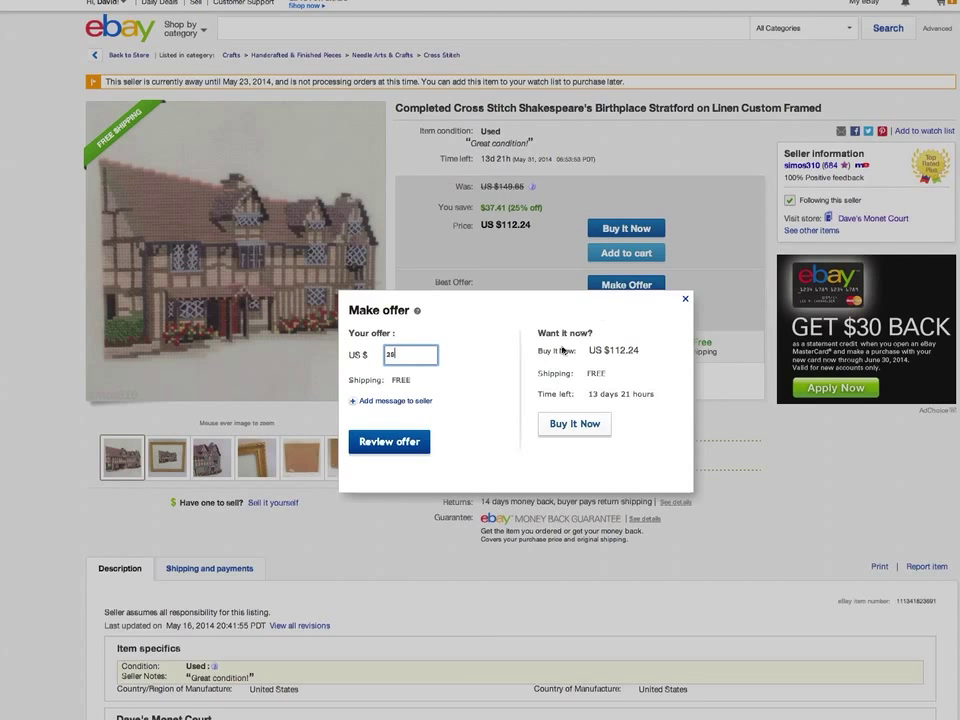
left_click(386, 441)
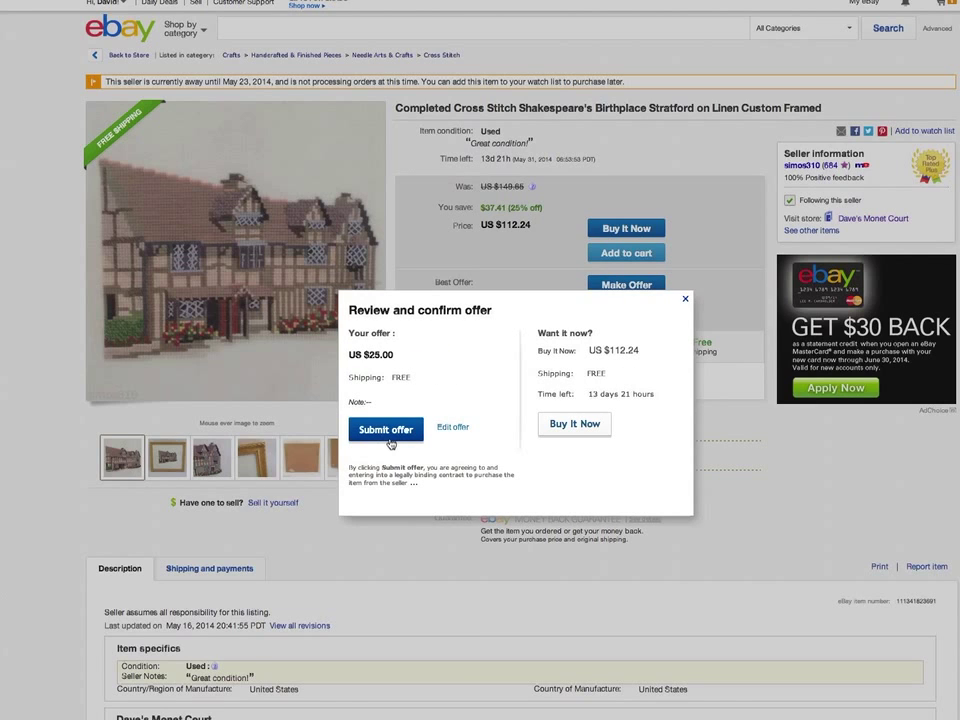
left_click(388, 437)
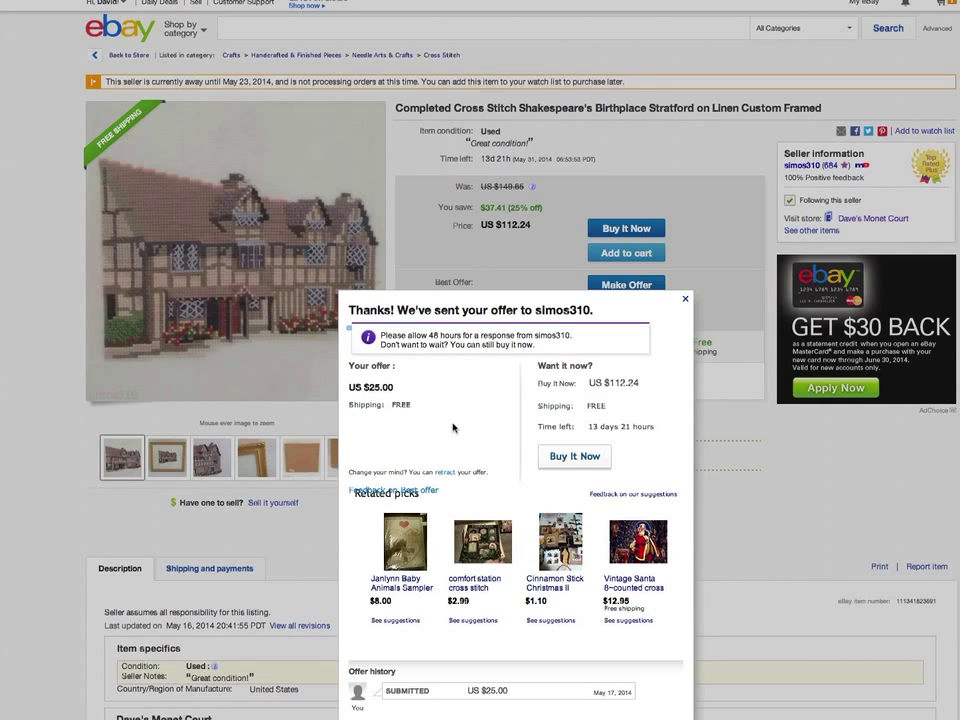
left_click(558, 457)
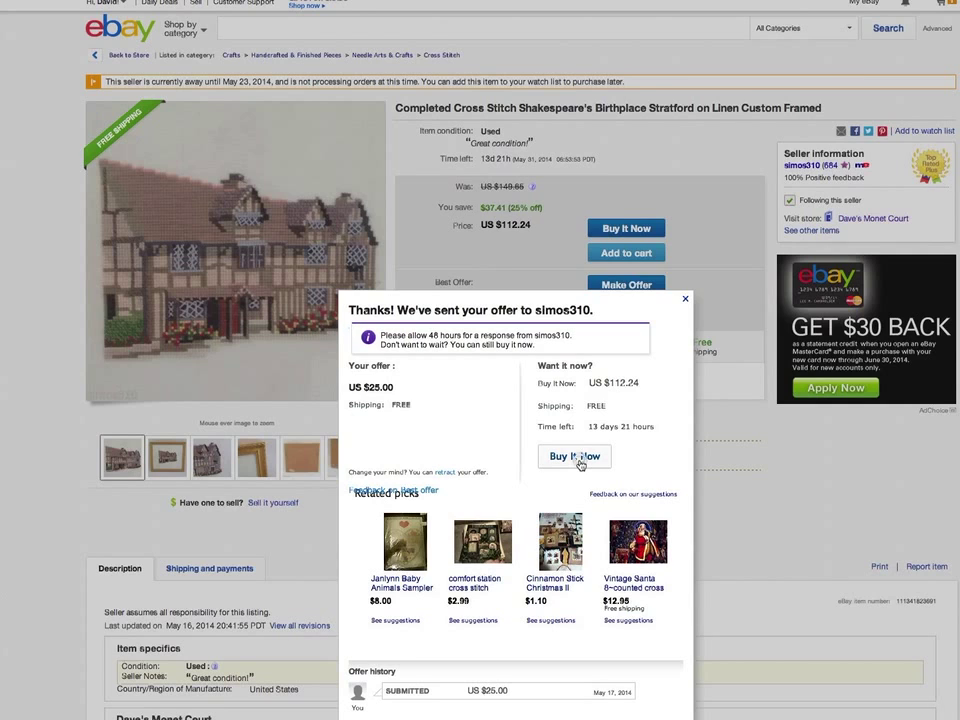